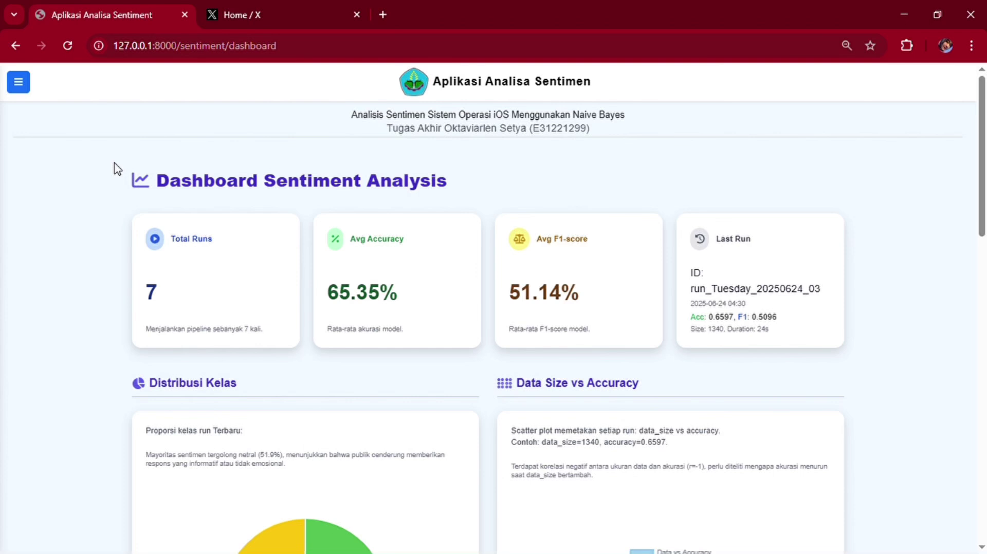
- Open the Scraping Tweet page of the sentiment analysis app
{"action": "left_click", "coordinate": [30, 83]}
{"action": "left_click", "coordinate": [30, 83]}
{"action": "left_click", "coordinate": [19, 82]}
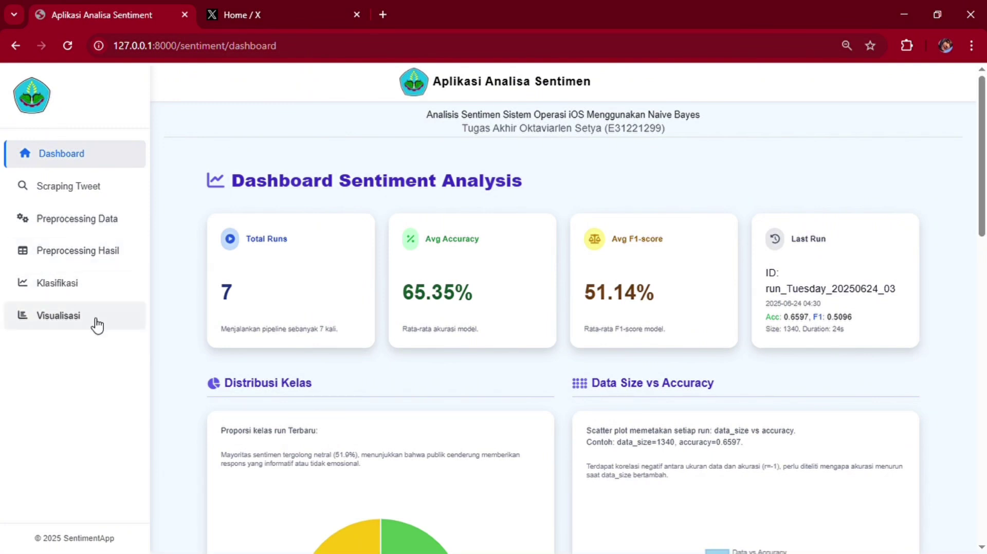
{"action": "left_click", "coordinate": [53, 190]}
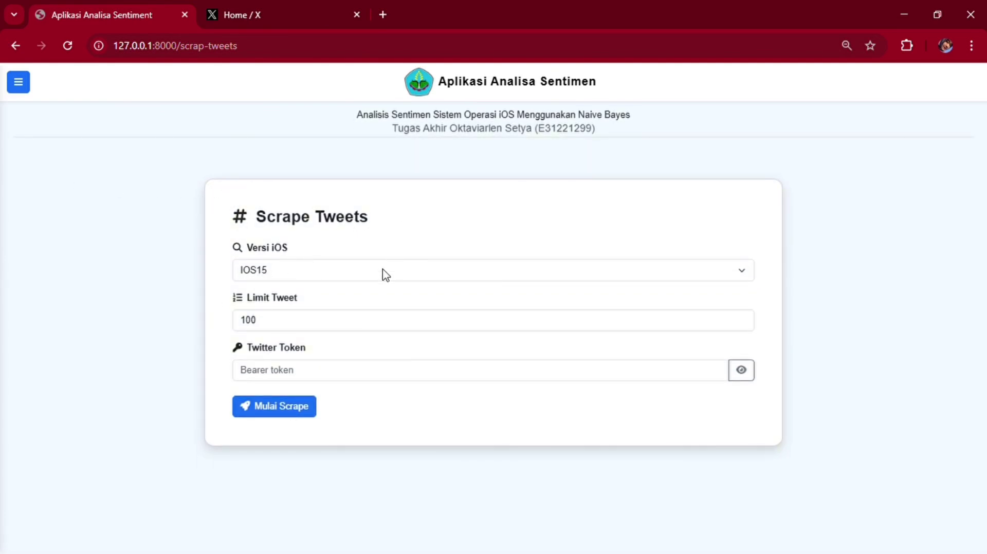
- Run a tweet scrape for iOS version IOS16 with a limit of 10, pasting the Twitter bearer token, and check the output log
{"action": "left_click", "coordinate": [334, 275]}
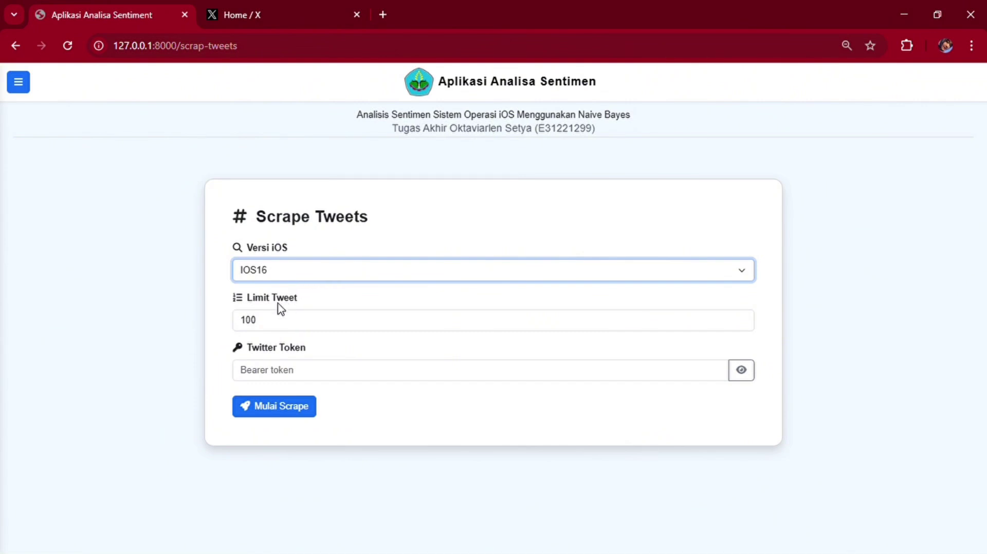
{"action": "left_click", "coordinate": [288, 327]}
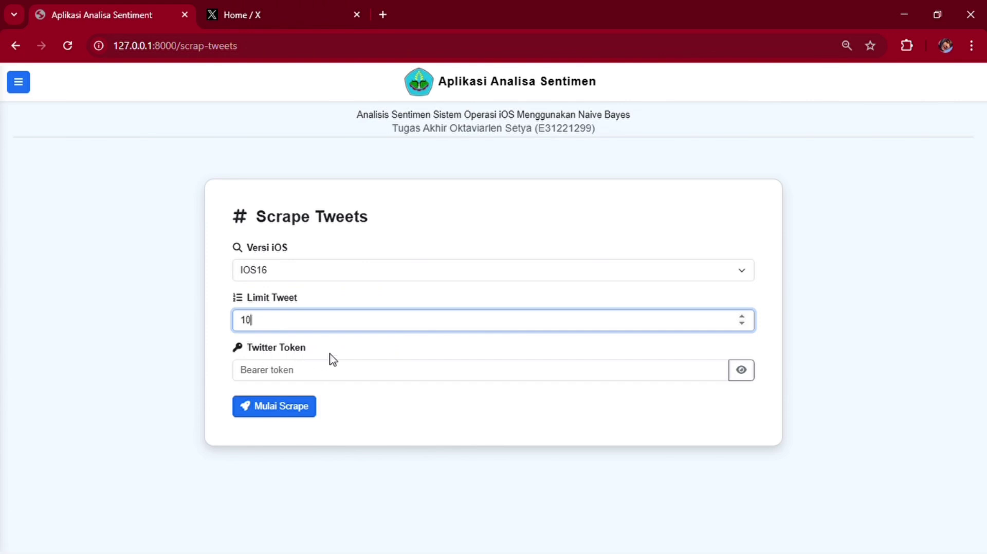
{"action": "left_click", "coordinate": [275, 9]}
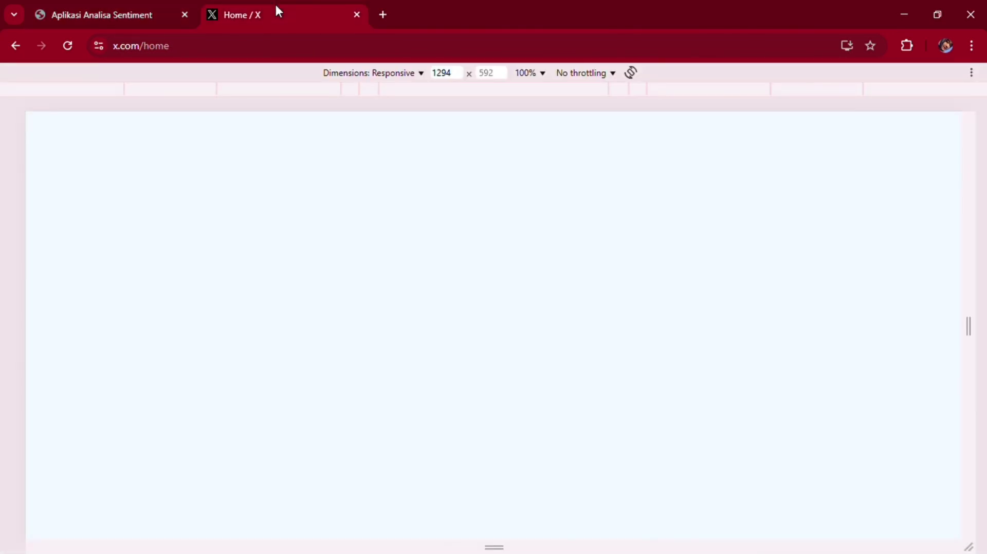
{"action": "left_click", "coordinate": [138, 2]}
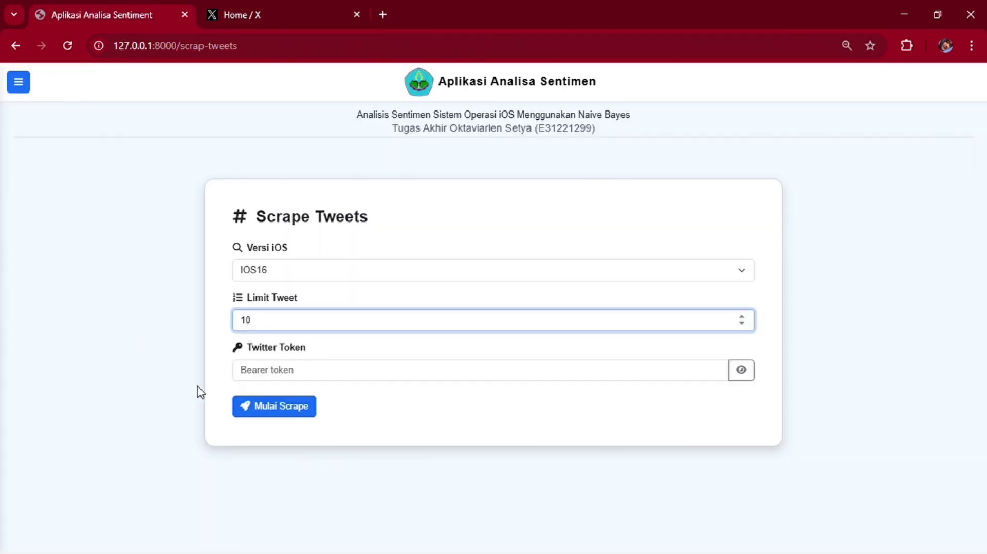
{"action": "left_click", "coordinate": [272, 380]}
{"action": "key", "text": "ctrl+v"}
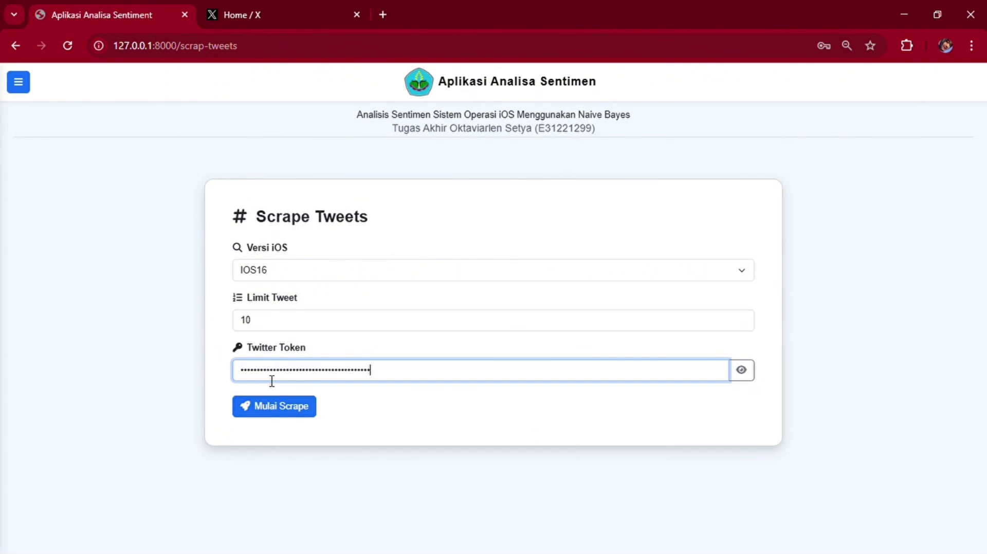
{"action": "left_click", "coordinate": [276, 406]}
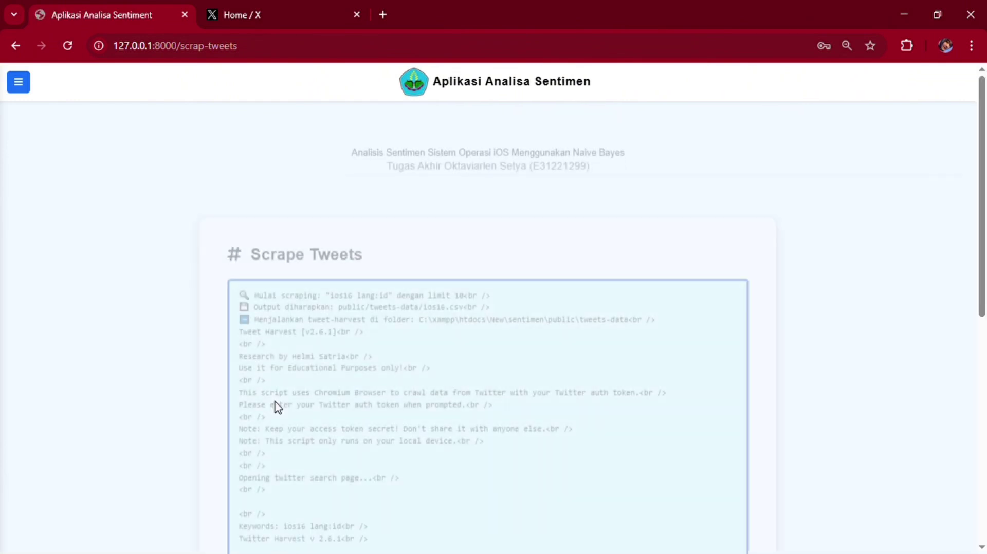
{"action": "scroll", "coordinate": [237, 301], "scroll_direction": "down", "scroll_amount": 5}
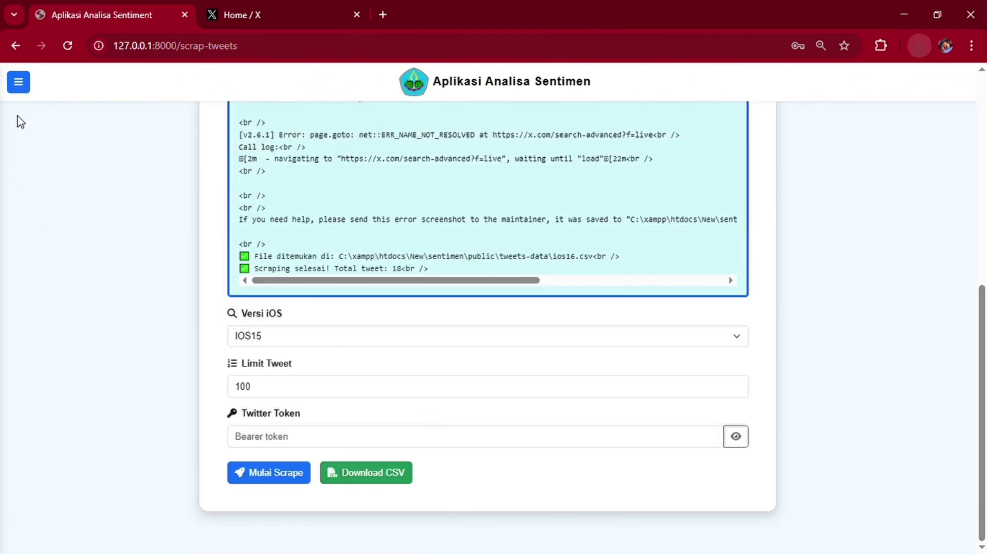
- Open the Preprocessing Data page and select three CSV files for upload
{"action": "left_click", "coordinate": [17, 82]}
{"action": "left_click", "coordinate": [56, 222]}
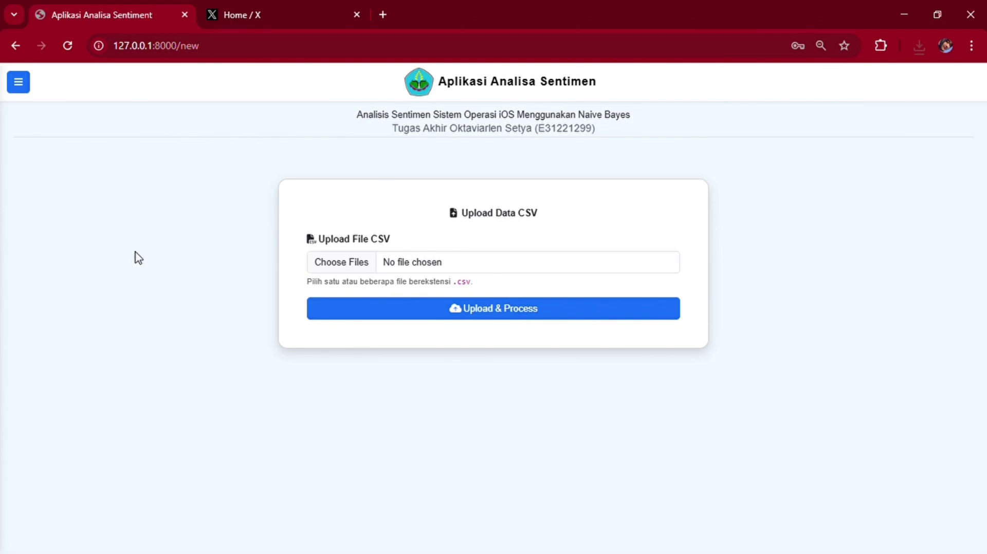
{"action": "left_click", "coordinate": [363, 266]}
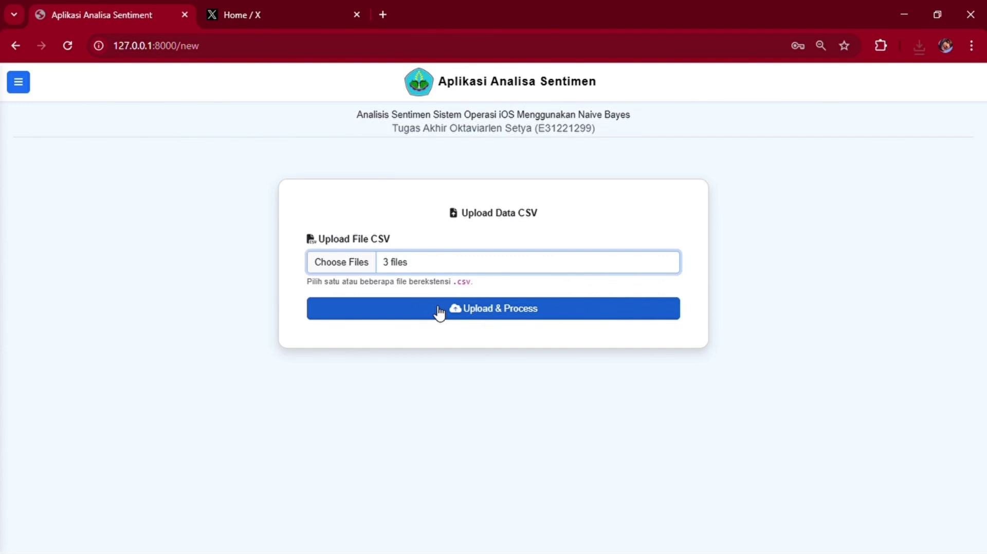
- Review the Preprocessing Hasil table, including its Clean Text through Reconstructed columns, and download the preprocessed data as CSV
{"action": "left_click", "coordinate": [18, 83]}
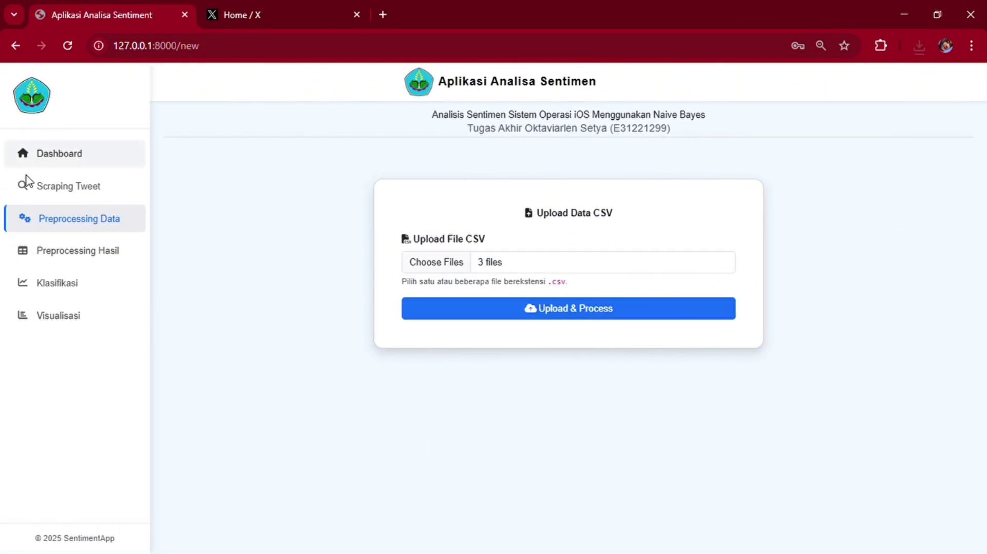
{"action": "left_click", "coordinate": [77, 255]}
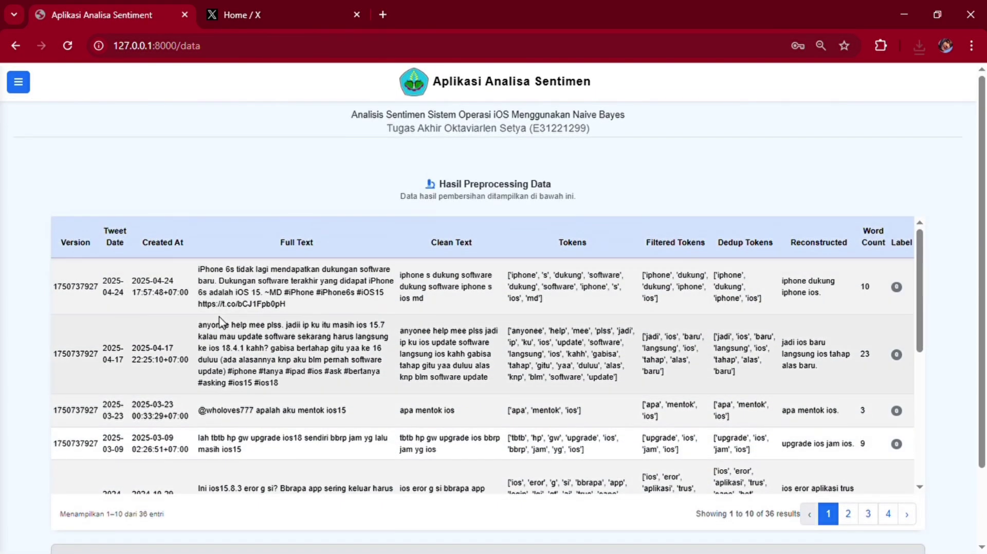
{"action": "scroll", "coordinate": [221, 322], "scroll_direction": "down", "scroll_amount": 3}
{"action": "scroll", "coordinate": [226, 323], "scroll_direction": "down", "scroll_amount": 5}
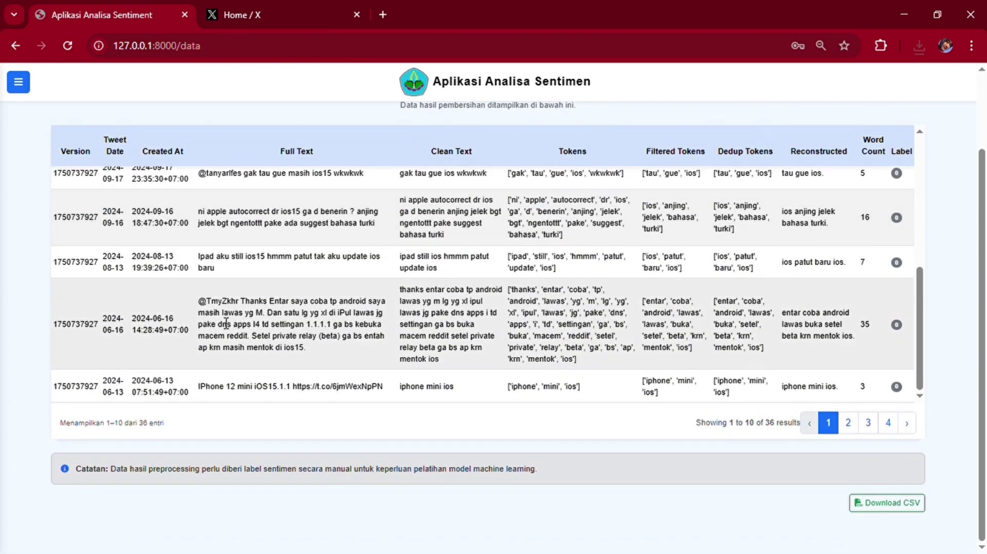
{"action": "scroll", "coordinate": [227, 322], "scroll_direction": "up", "scroll_amount": 1}
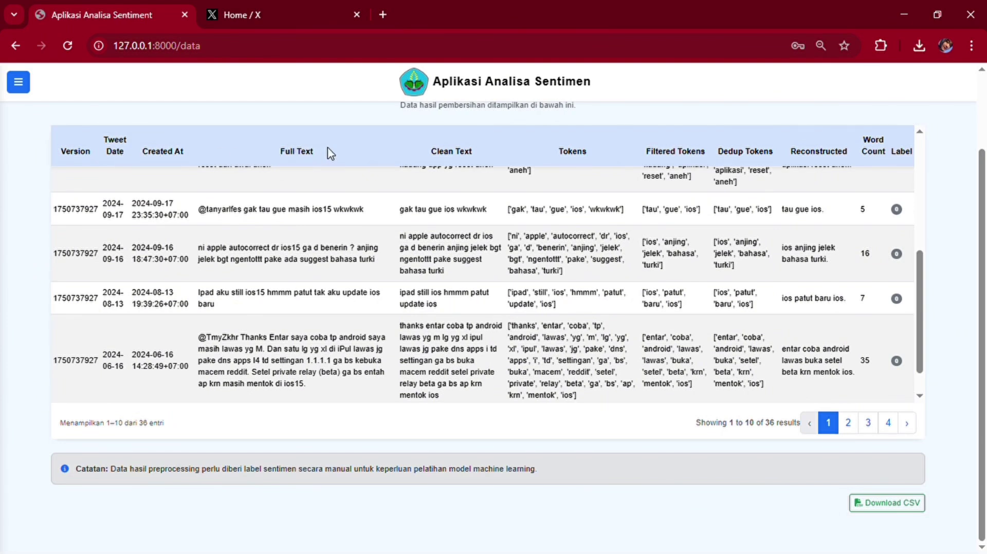
{"action": "left_click_drag", "start_coordinate": [432, 151], "coordinate": [472, 151]}
{"action": "left_click_drag", "start_coordinate": [558, 151], "coordinate": [849, 160]}
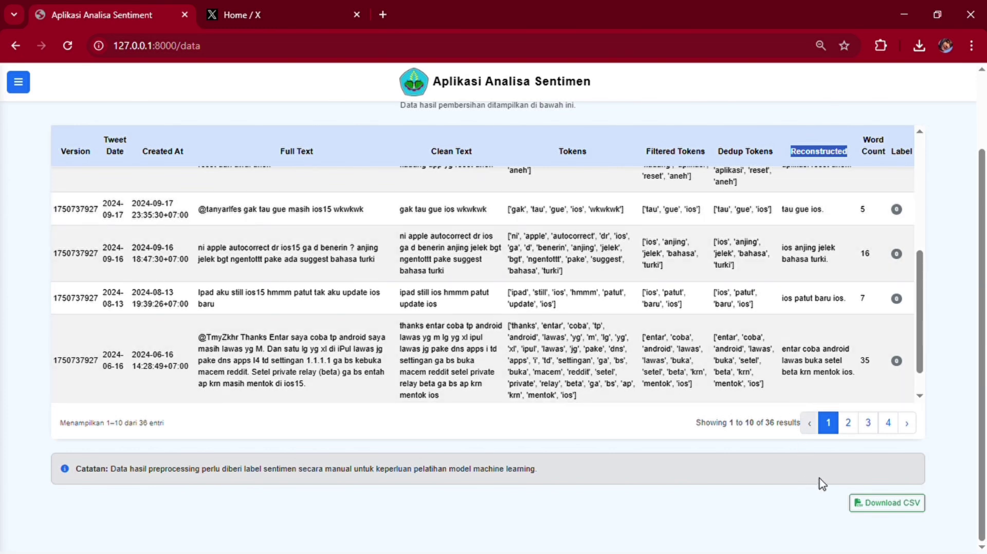
{"action": "left_click", "coordinate": [882, 508]}
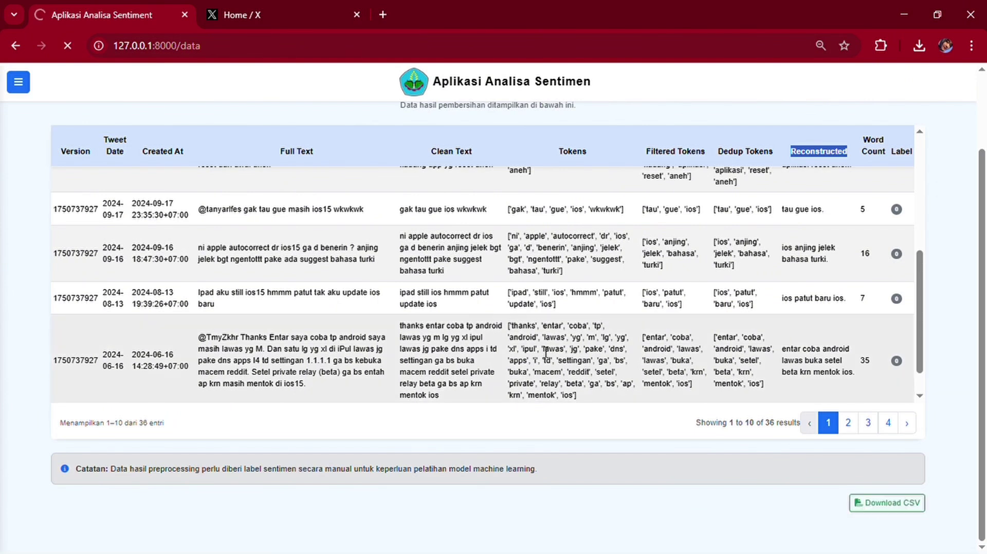
- Upload data_with_labels.csv on the Klasifikasi page and train the sentiment model with it
{"action": "left_click", "coordinate": [18, 82]}
{"action": "left_click", "coordinate": [58, 286]}
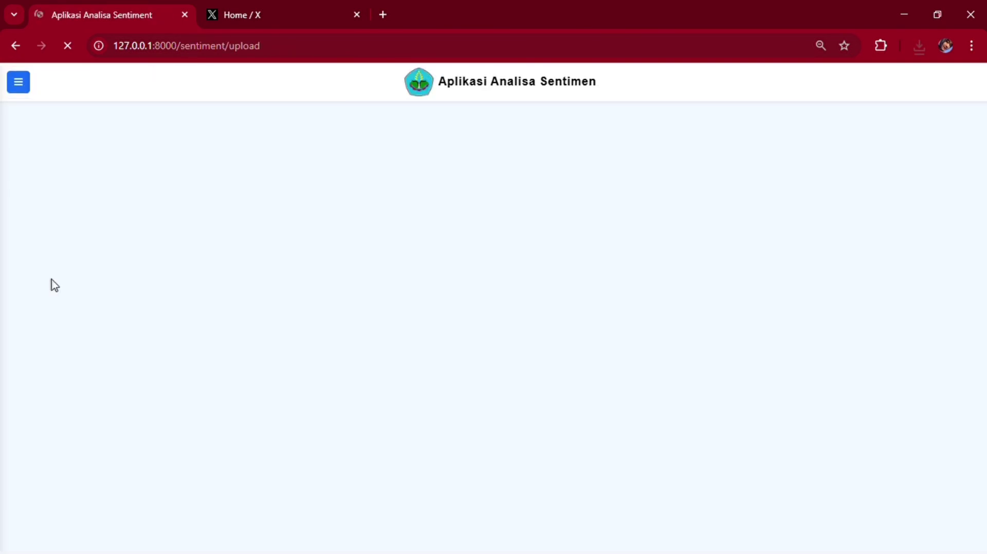
{"action": "left_click", "coordinate": [344, 268]}
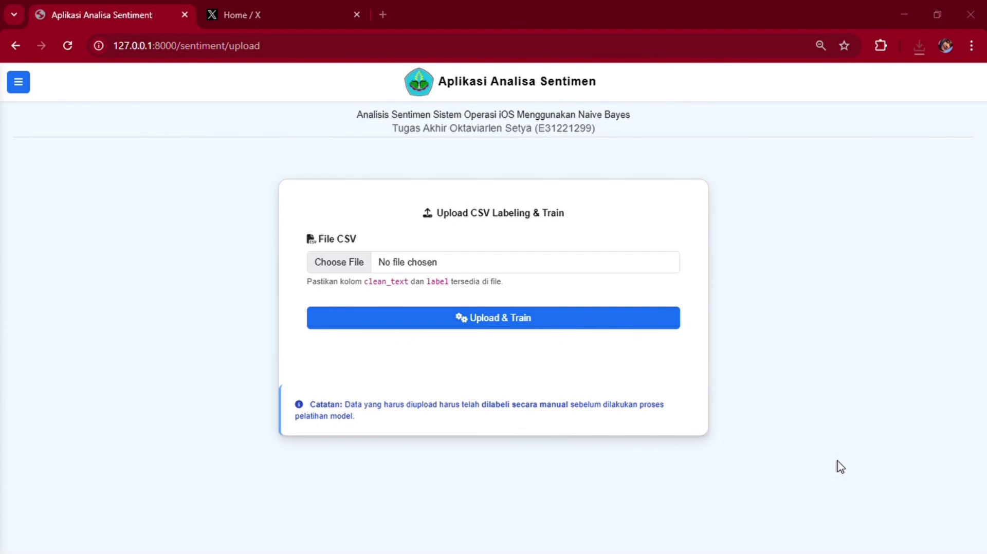
{"action": "key", "text": "Return"}
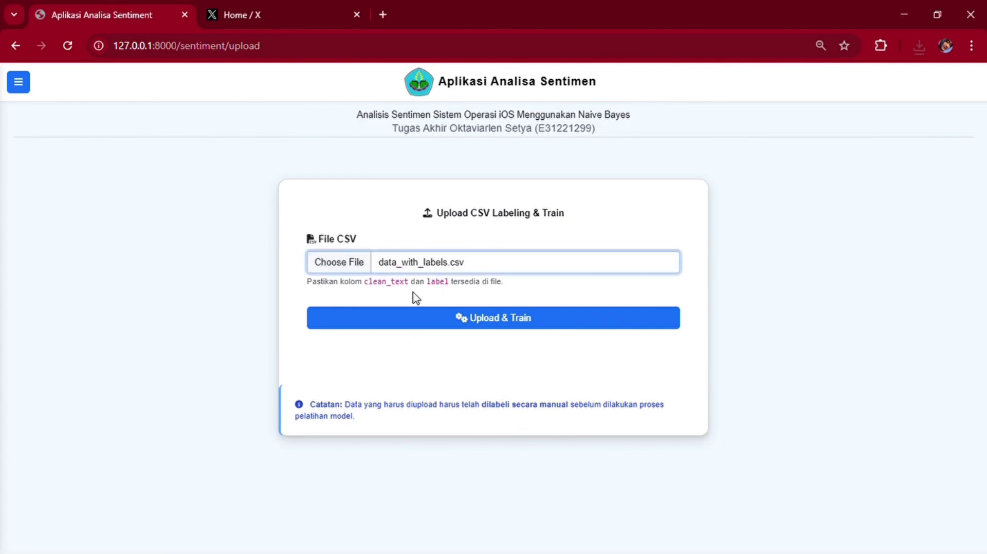
{"action": "left_click", "coordinate": [399, 319]}
{"action": "left_click", "coordinate": [383, 324]}
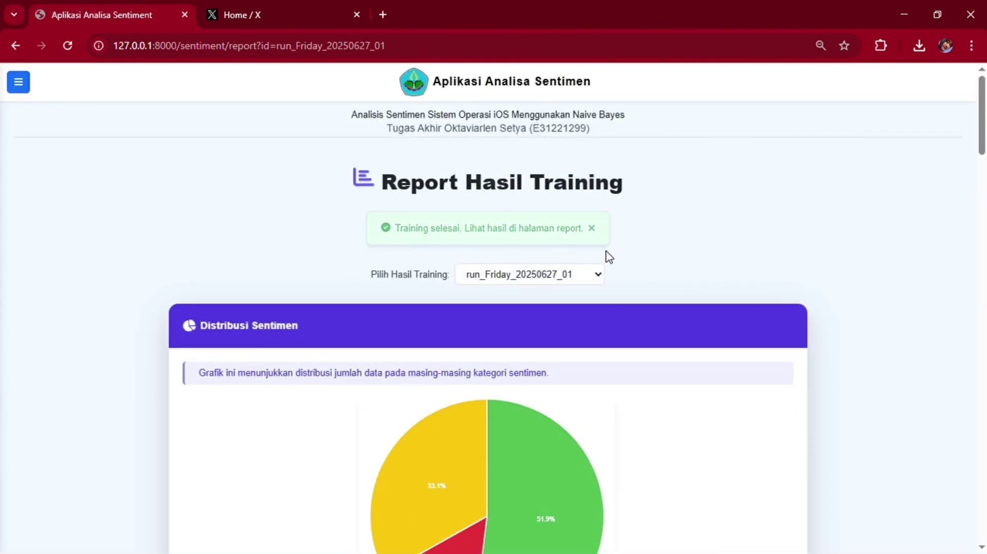
- Examine the training report from the sentiment distribution through TF-IDF, confusion matrix, evaluation metrics and top features to the word clouds
{"action": "scroll", "coordinate": [608, 256], "scroll_direction": "down", "scroll_amount": 2}
{"action": "scroll", "coordinate": [606, 256], "scroll_direction": "down", "scroll_amount": 3}
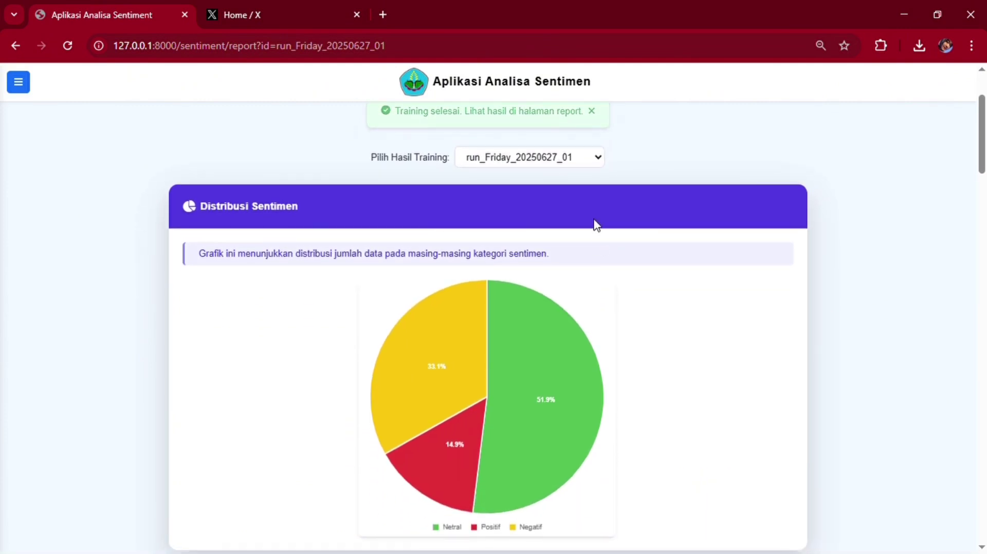
{"action": "left_click", "coordinate": [595, 157]}
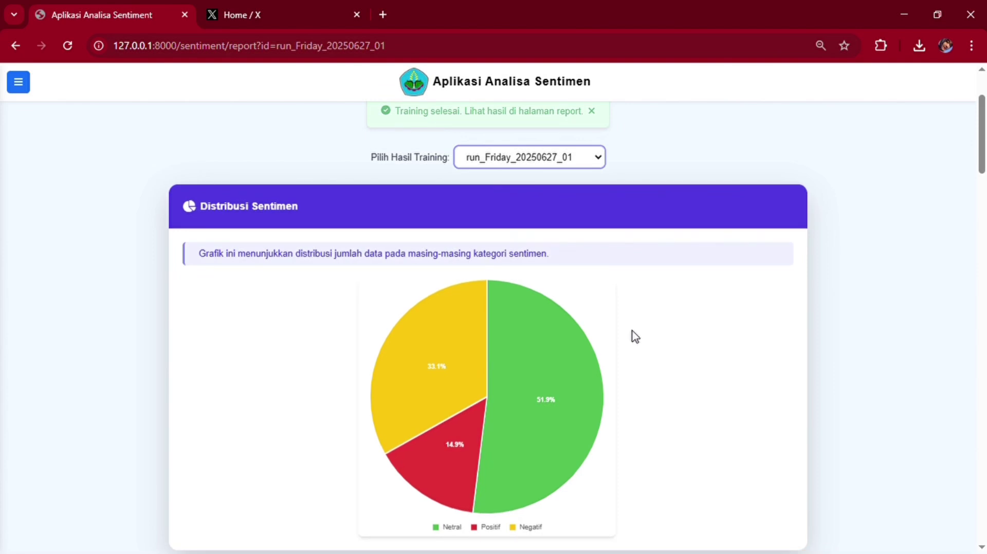
{"action": "scroll", "coordinate": [638, 332], "scroll_direction": "down", "scroll_amount": 2}
{"action": "scroll", "coordinate": [631, 337], "scroll_direction": "down", "scroll_amount": 10}
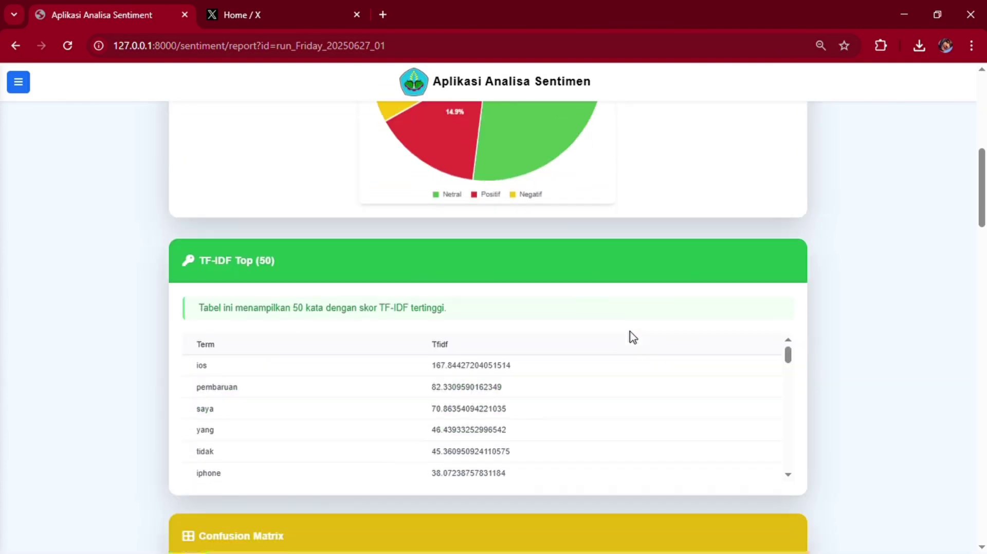
{"action": "scroll", "coordinate": [598, 197], "scroll_direction": "down", "scroll_amount": 2}
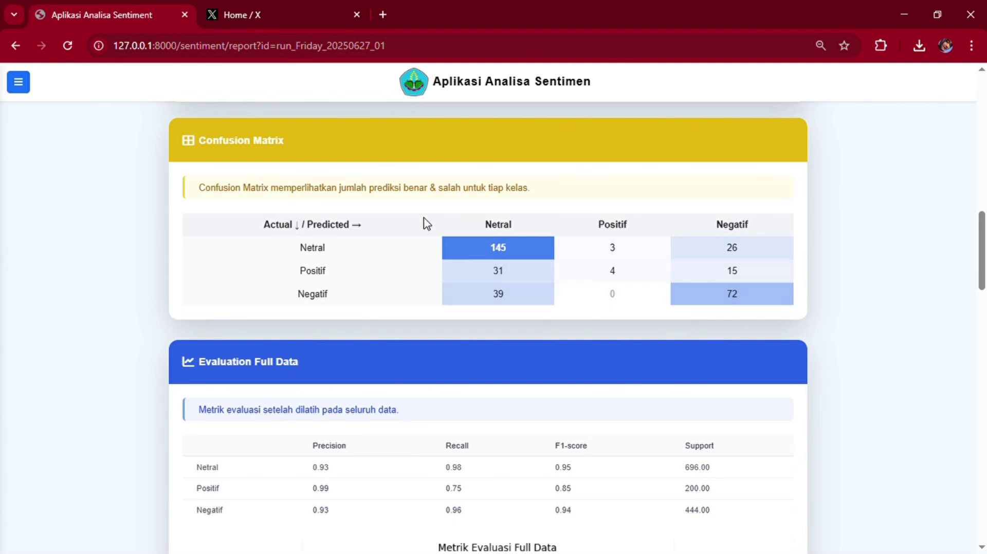
{"action": "scroll", "coordinate": [483, 276], "scroll_direction": "down", "scroll_amount": 3}
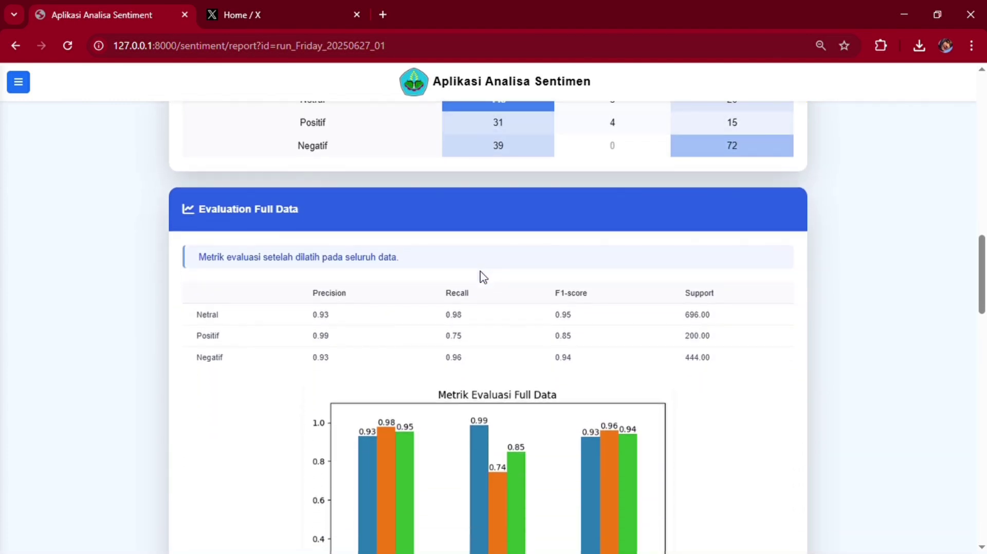
{"action": "scroll", "coordinate": [484, 277], "scroll_direction": "down", "scroll_amount": 10}
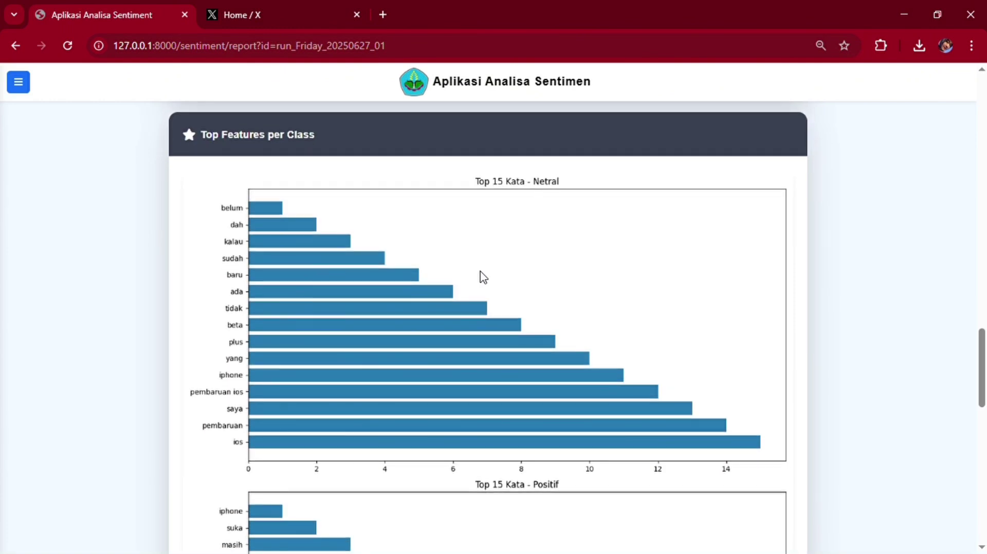
{"action": "scroll", "coordinate": [484, 278], "scroll_direction": "down", "scroll_amount": 9}
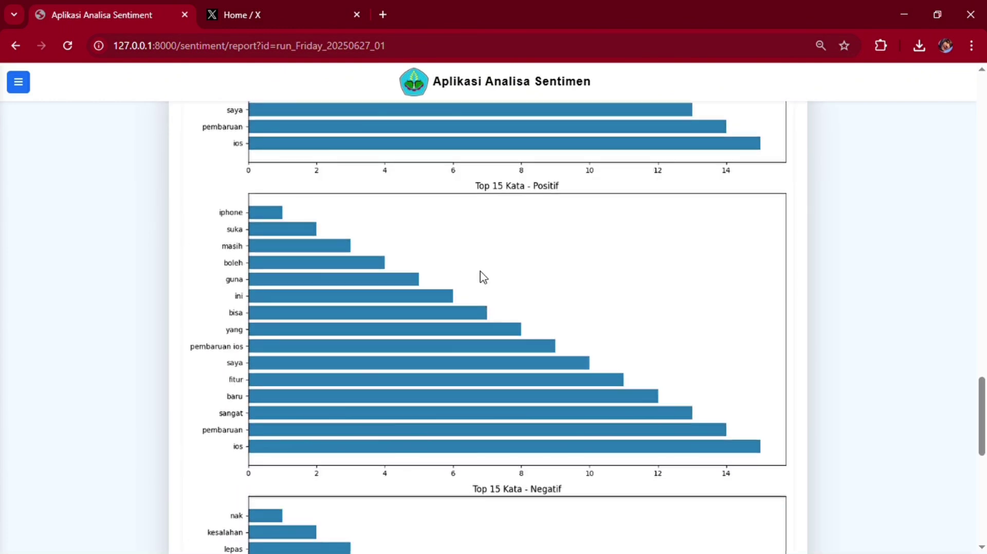
{"action": "scroll", "coordinate": [480, 273], "scroll_direction": "down", "scroll_amount": 7}
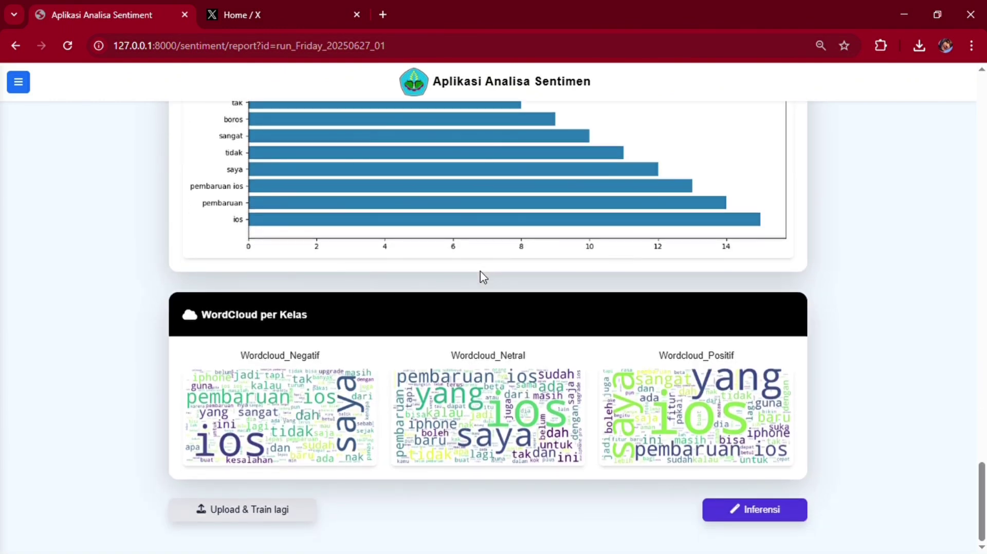
- Return to the Dashboard and examine the run summary cards, the latest run's accuracy, size and duration, and the distribution charts
{"action": "left_click", "coordinate": [18, 82]}
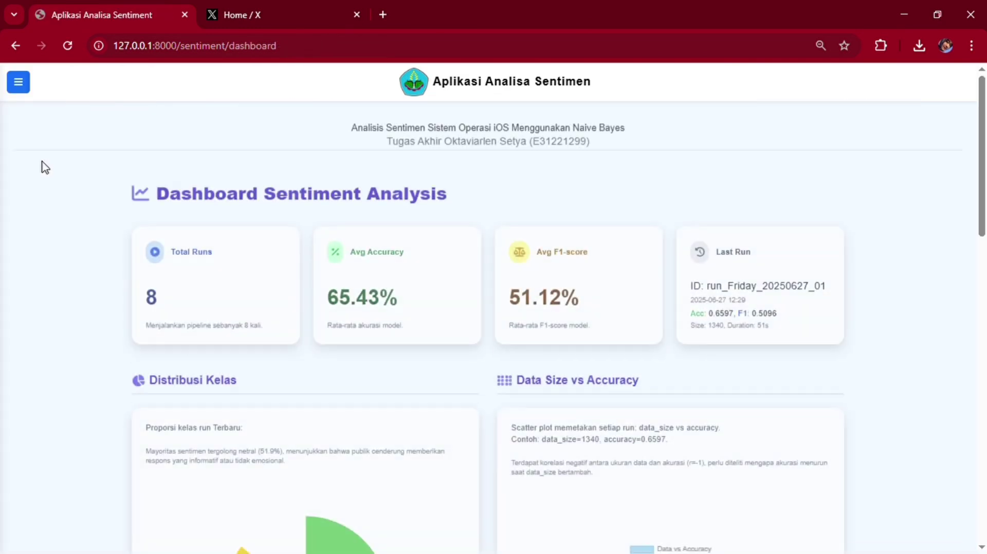
{"action": "scroll", "coordinate": [250, 261], "scroll_direction": "down", "scroll_amount": 1}
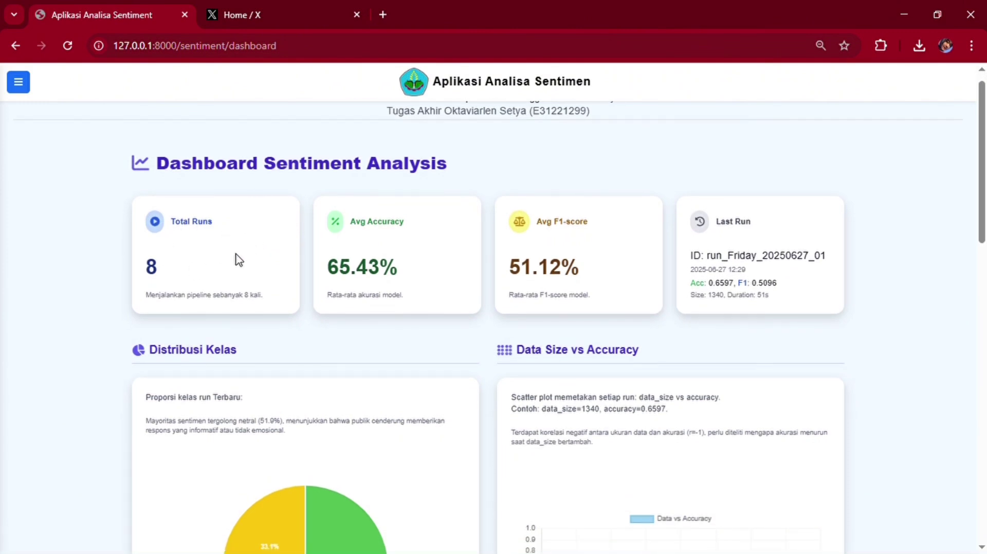
{"action": "scroll", "coordinate": [237, 260], "scroll_direction": "down", "scroll_amount": 1}
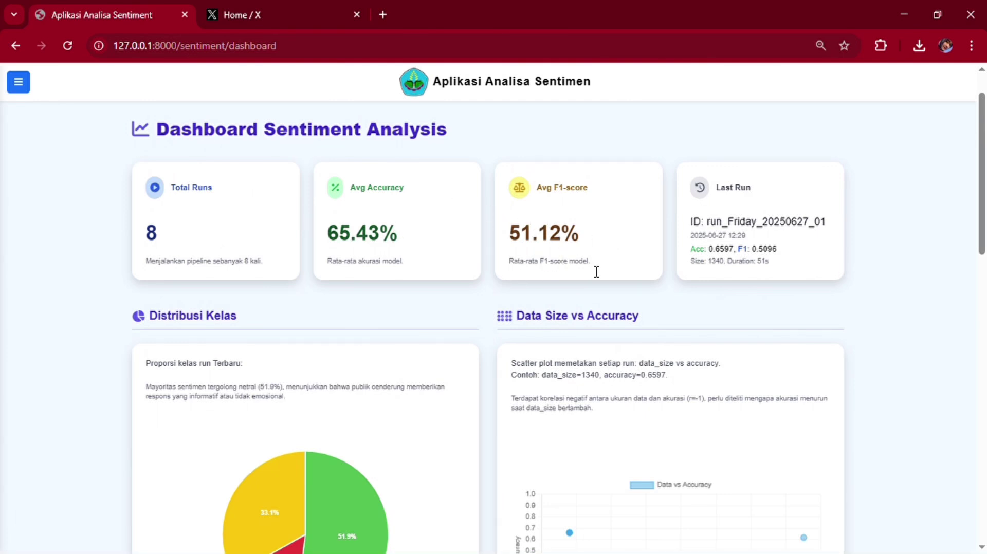
{"action": "scroll", "coordinate": [596, 272], "scroll_direction": "down", "scroll_amount": 1}
{"action": "double_click", "coordinate": [721, 249]}
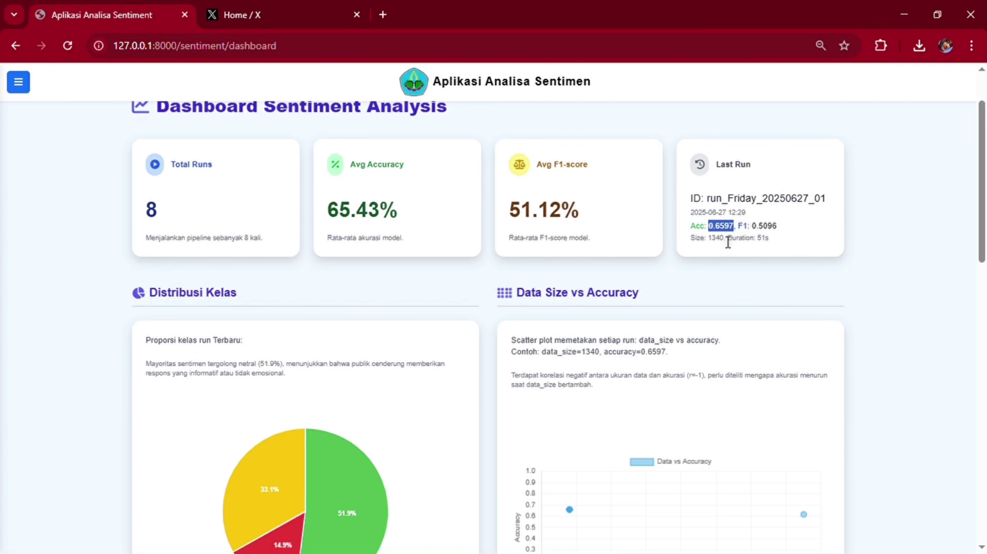
{"action": "left_click_drag", "start_coordinate": [690, 239], "coordinate": [771, 241]}
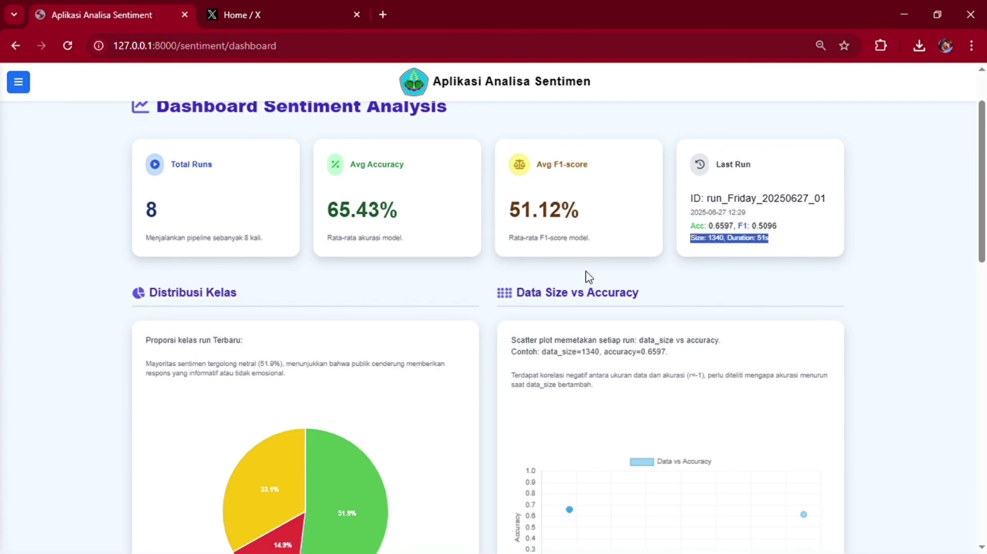
{"action": "scroll", "coordinate": [613, 298], "scroll_direction": "down", "scroll_amount": 3}
{"action": "scroll", "coordinate": [469, 374], "scroll_direction": "down", "scroll_amount": 3}
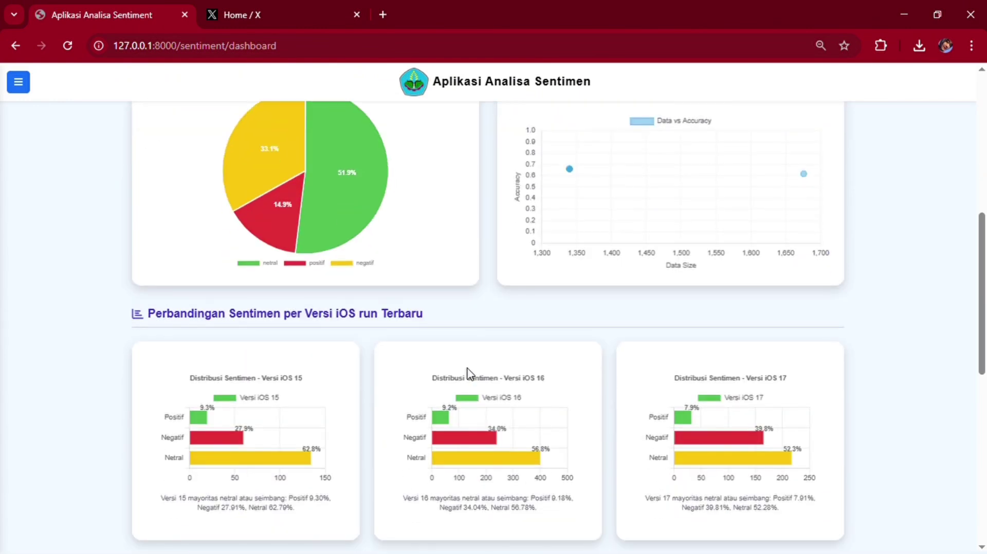
- Examine the positive, negative and neutral bars in the sentiment comparison charts for iOS versions 15, 16 and 17
{"action": "scroll", "coordinate": [470, 374], "scroll_direction": "down", "scroll_amount": 2}
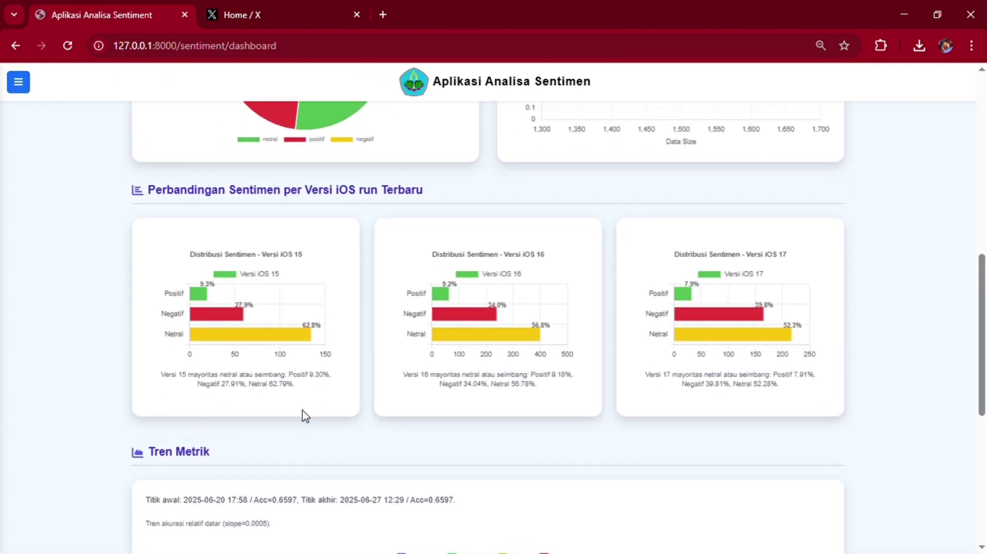
{"action": "mouse_move", "coordinate": [200, 296]}
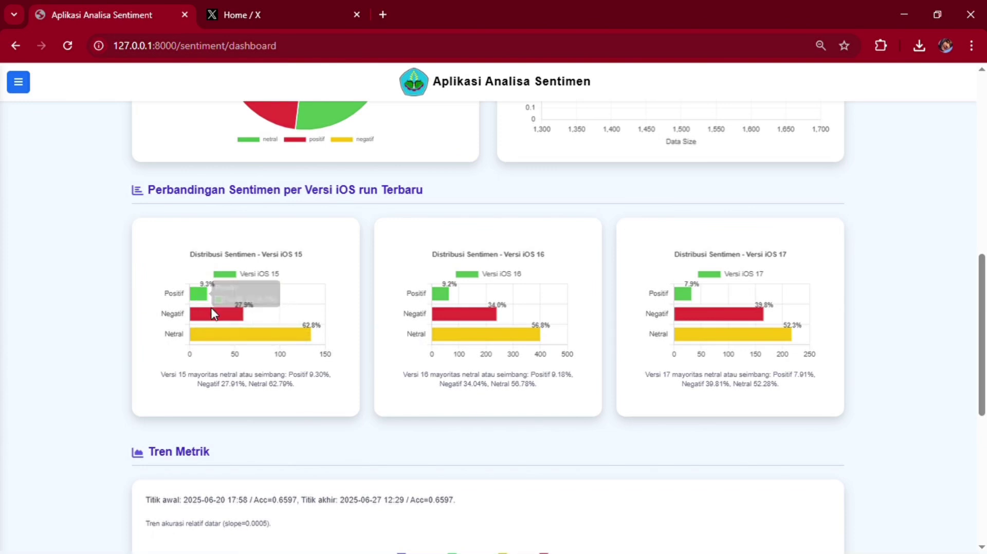
{"action": "mouse_move", "coordinate": [215, 317]}
{"action": "mouse_move", "coordinate": [231, 339]}
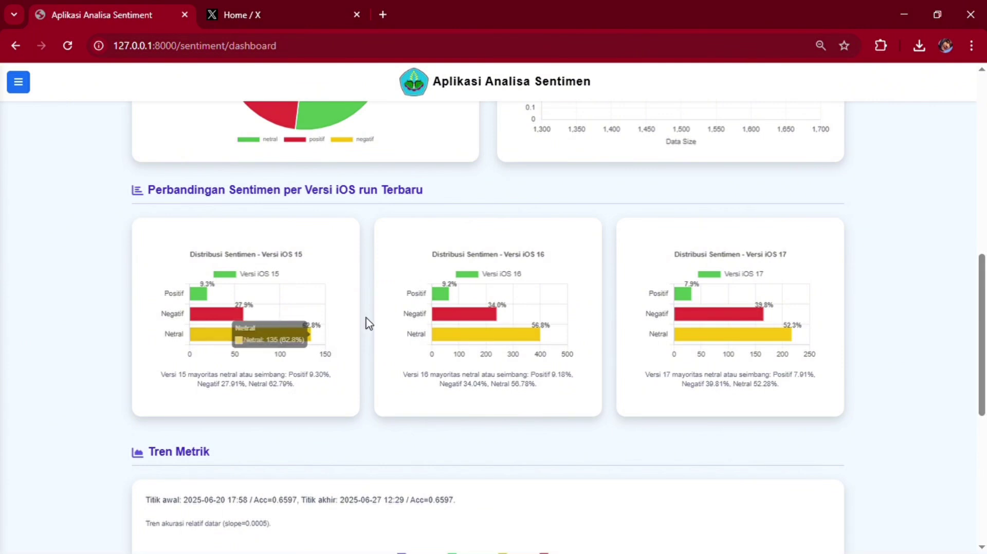
{"action": "mouse_move", "coordinate": [440, 297]}
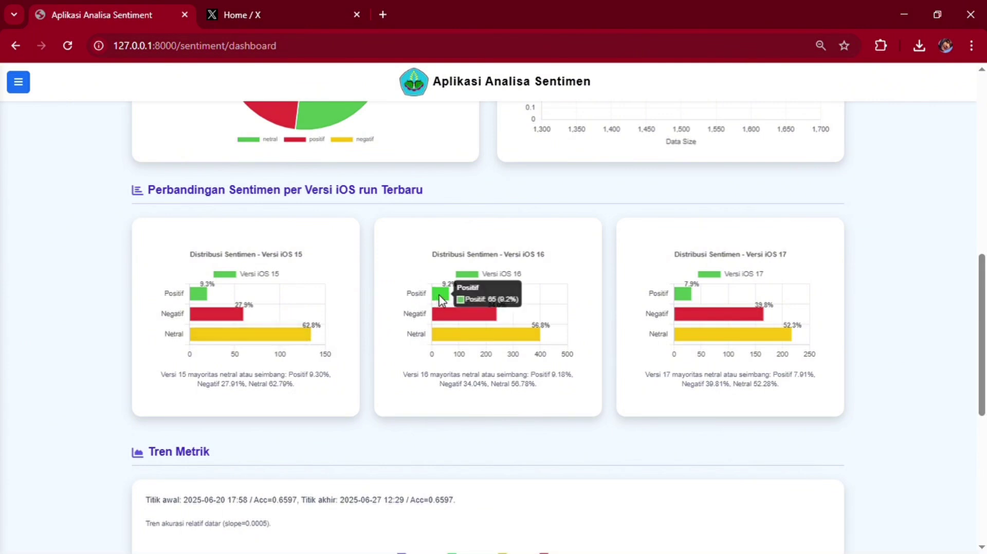
{"action": "mouse_move", "coordinate": [465, 321]}
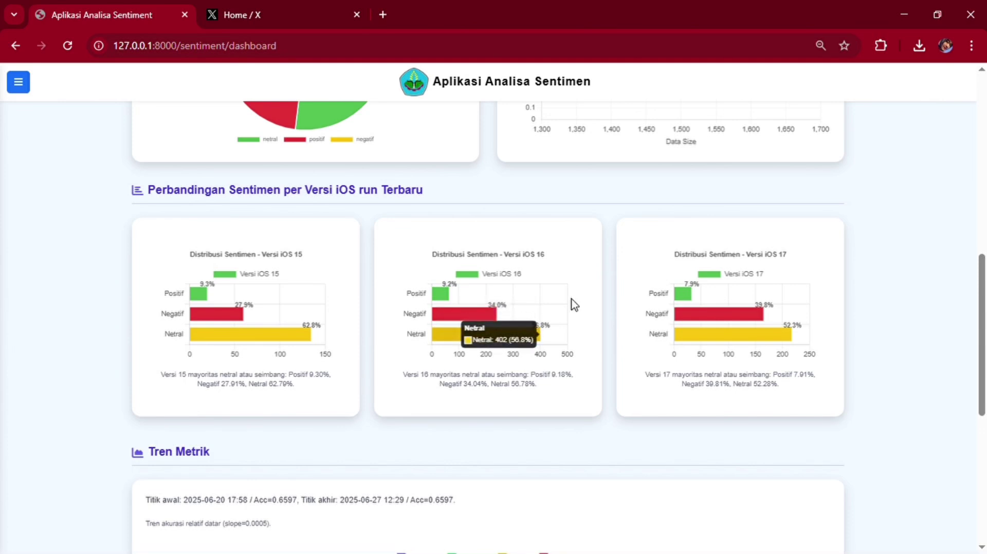
{"action": "mouse_move", "coordinate": [678, 297]}
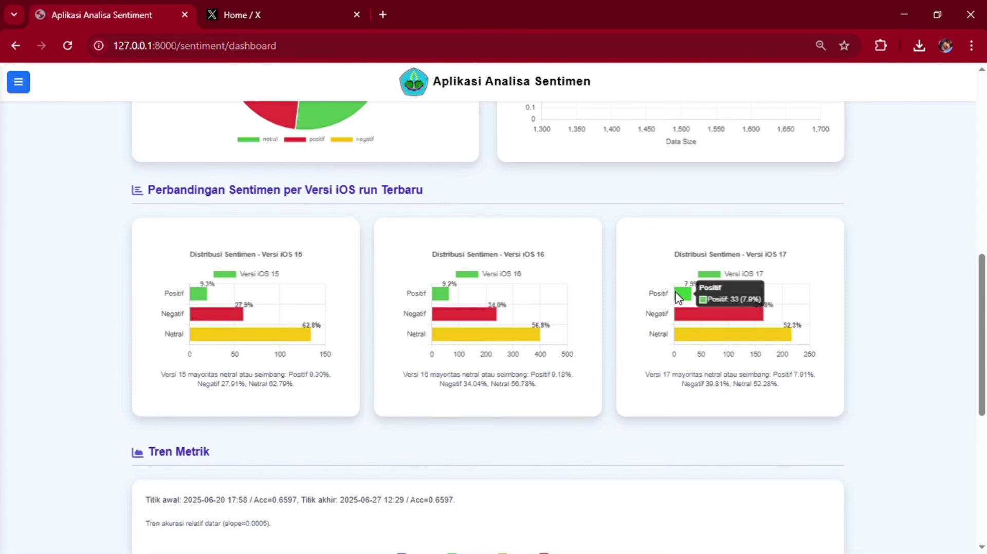
{"action": "mouse_move", "coordinate": [694, 314]}
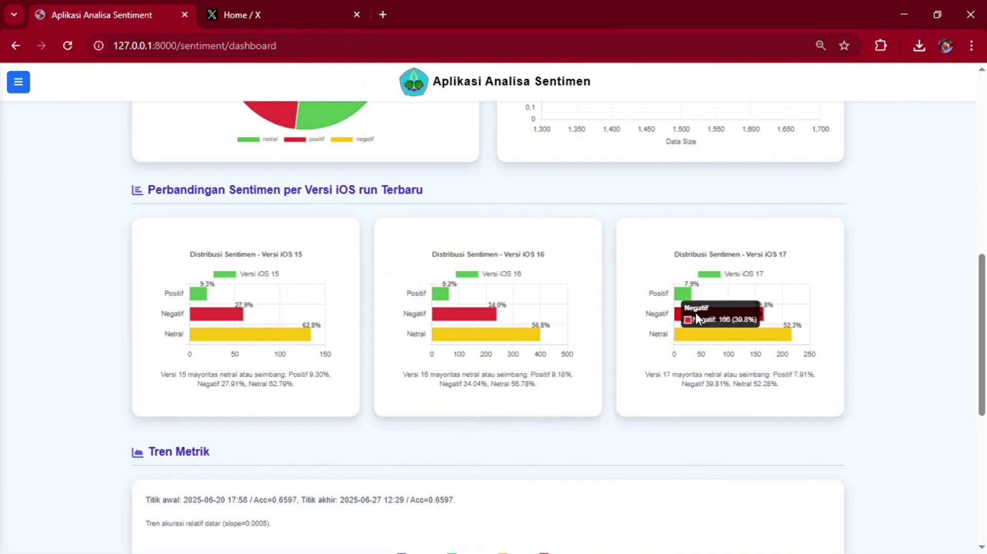
{"action": "mouse_move", "coordinate": [719, 340]}
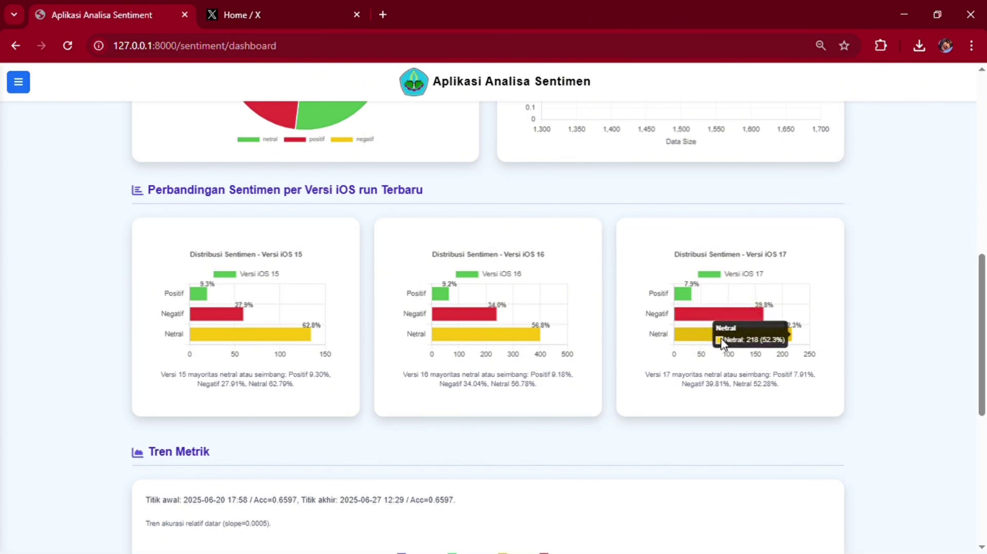
- Inspect the Tren Metrik chart's accuracy, precision, recall and F1-score at individual runs, and return to the dashboard's summary cards
{"action": "scroll", "coordinate": [548, 405], "scroll_direction": "down", "scroll_amount": 6}
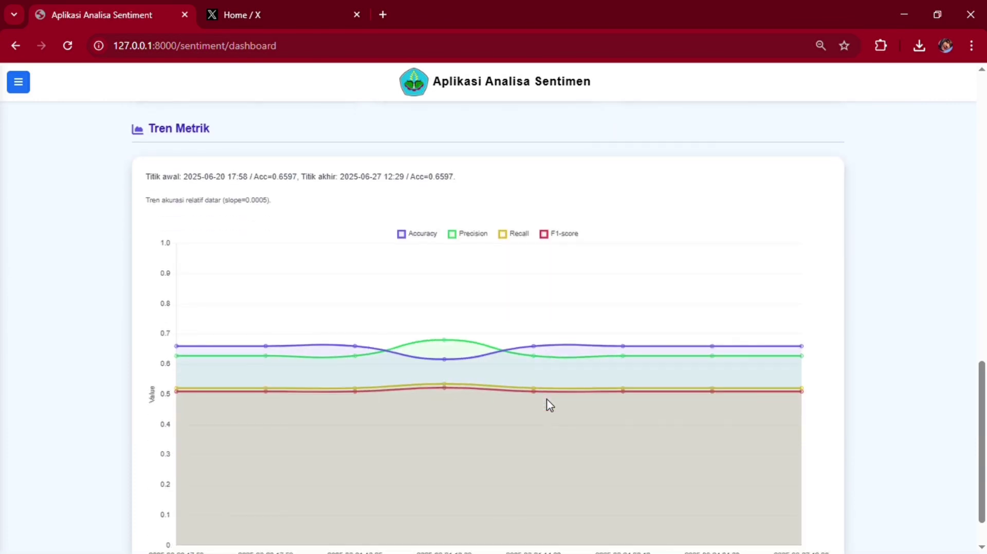
{"action": "scroll", "coordinate": [549, 406], "scroll_direction": "down", "scroll_amount": 1}
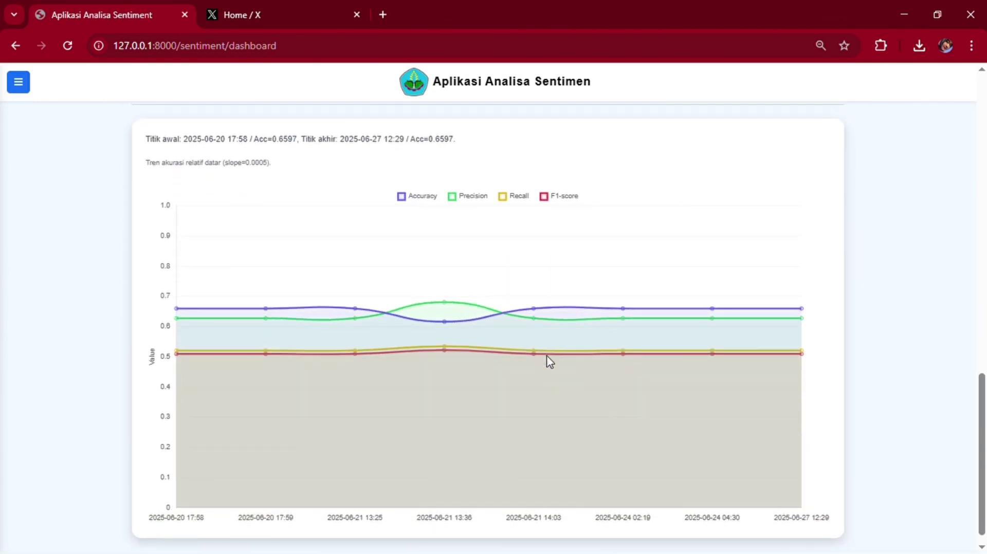
{"action": "mouse_move", "coordinate": [542, 327]}
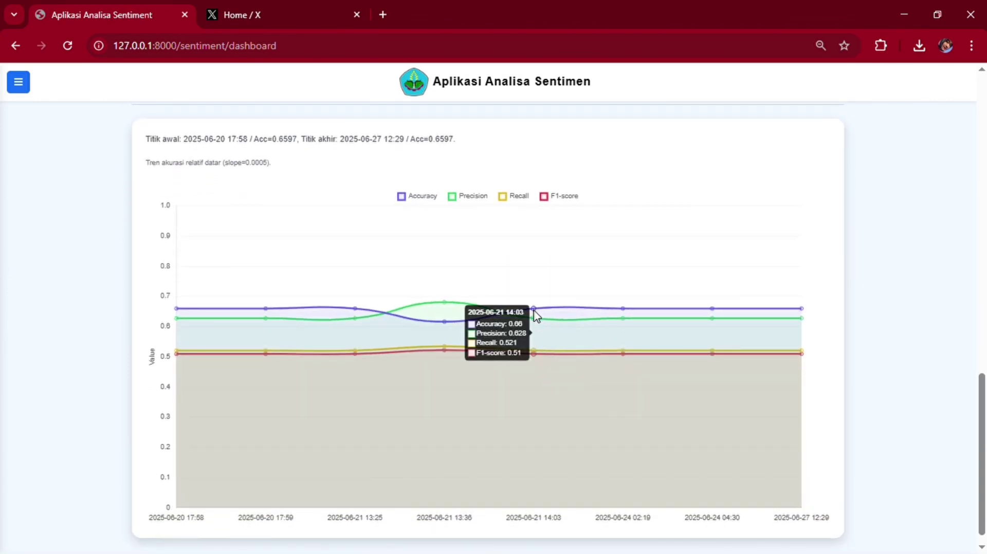
{"action": "mouse_move", "coordinate": [588, 353]}
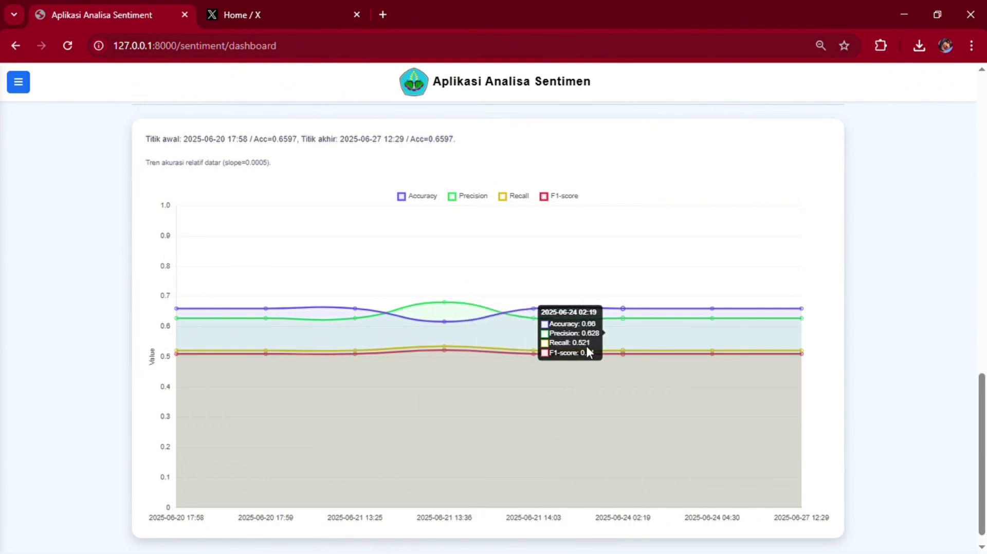
{"action": "scroll", "coordinate": [590, 353], "scroll_direction": "down", "scroll_amount": 1}
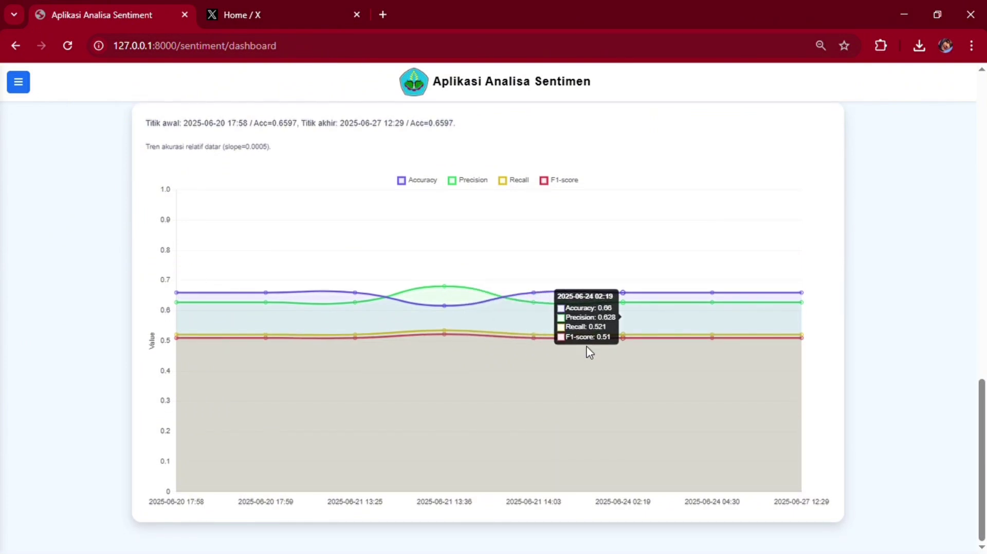
{"action": "scroll", "coordinate": [589, 353], "scroll_direction": "up", "scroll_amount": 4}
{"action": "scroll", "coordinate": [590, 352], "scroll_direction": "up", "scroll_amount": 10}
{"action": "scroll", "coordinate": [589, 352], "scroll_direction": "up", "scroll_amount": 3}
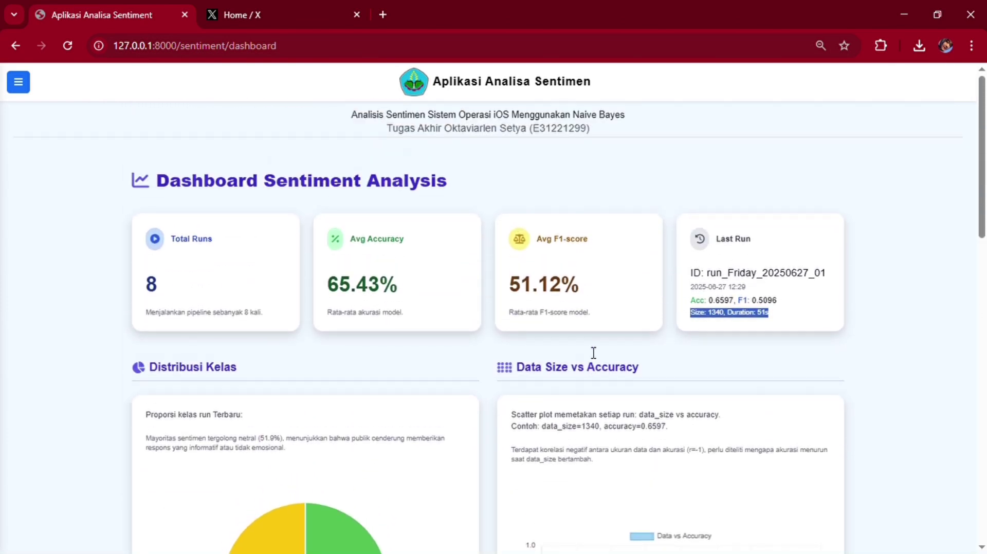